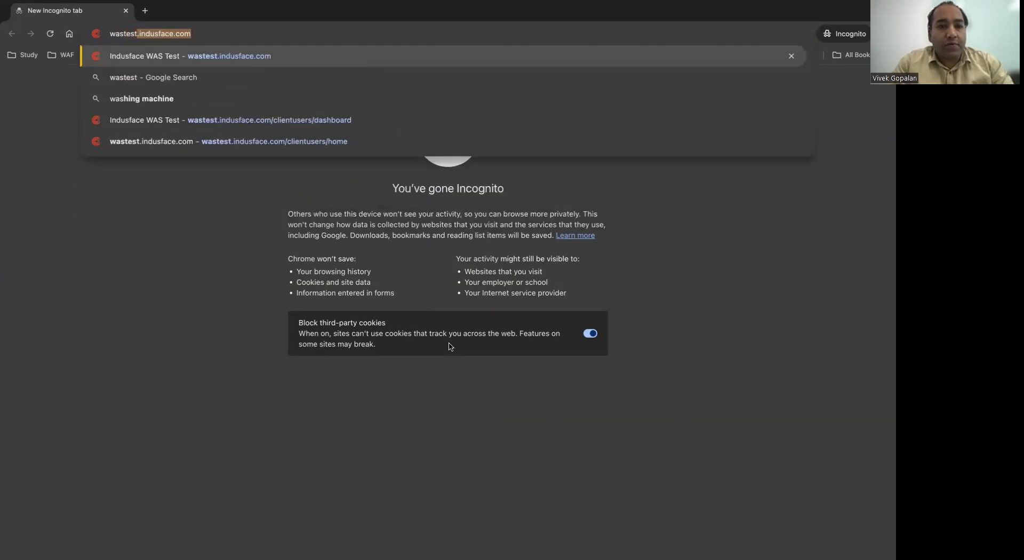
# - Open wastest.indusface.com and submit the account's e-mail address as the username
pyautogui.press('Return')
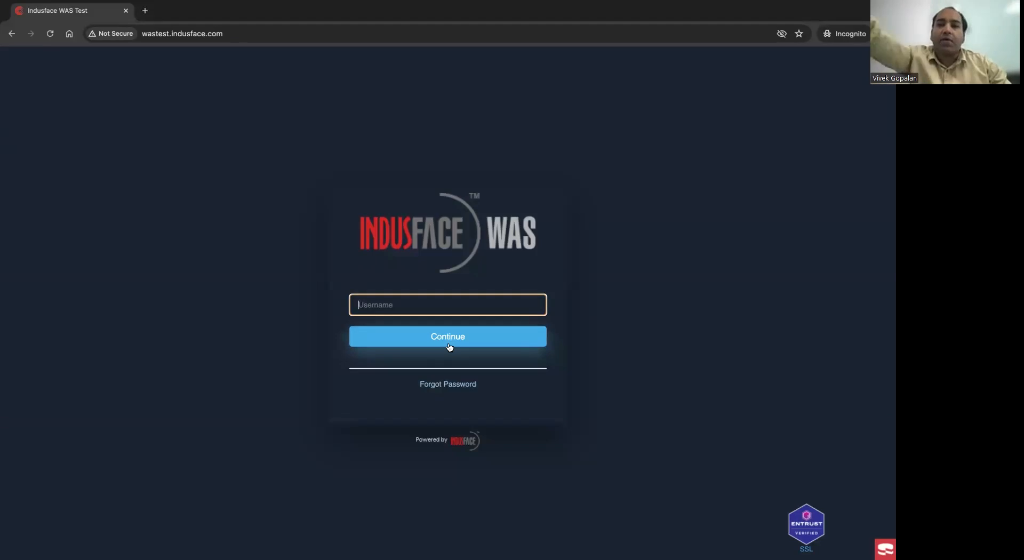
pyautogui.click(425, 302)
pyautogui.press('super+v')
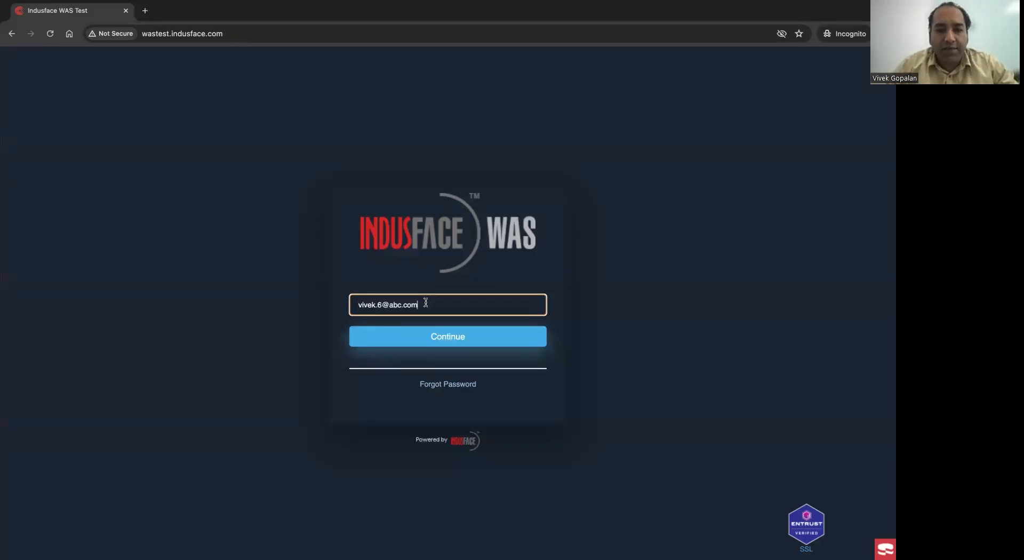
pyautogui.click(409, 338)
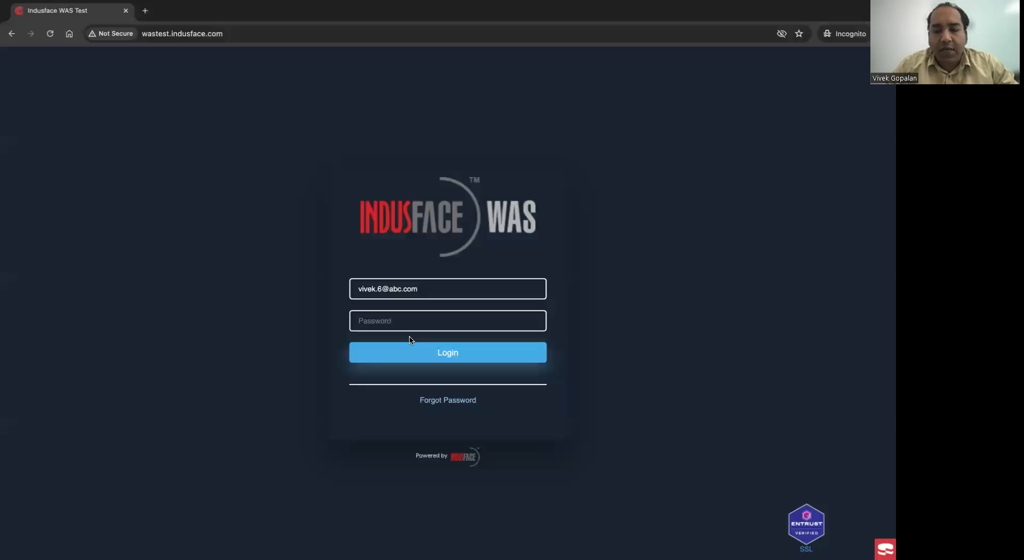
# - Log in with the account password and accept the Indusface WAS terms and conditions
pyautogui.click(402, 320)
pyautogui.write('••••••')
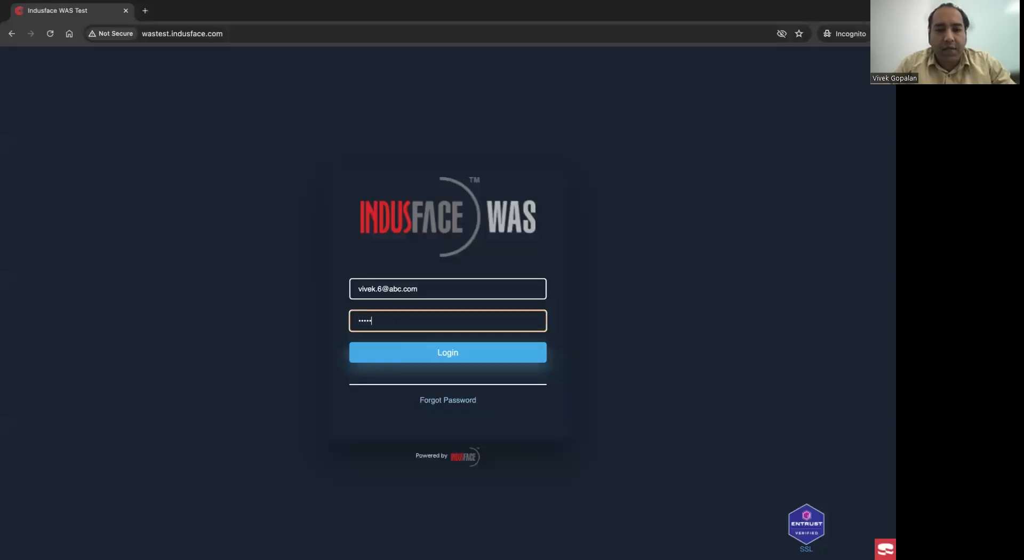
pyautogui.write('••••')
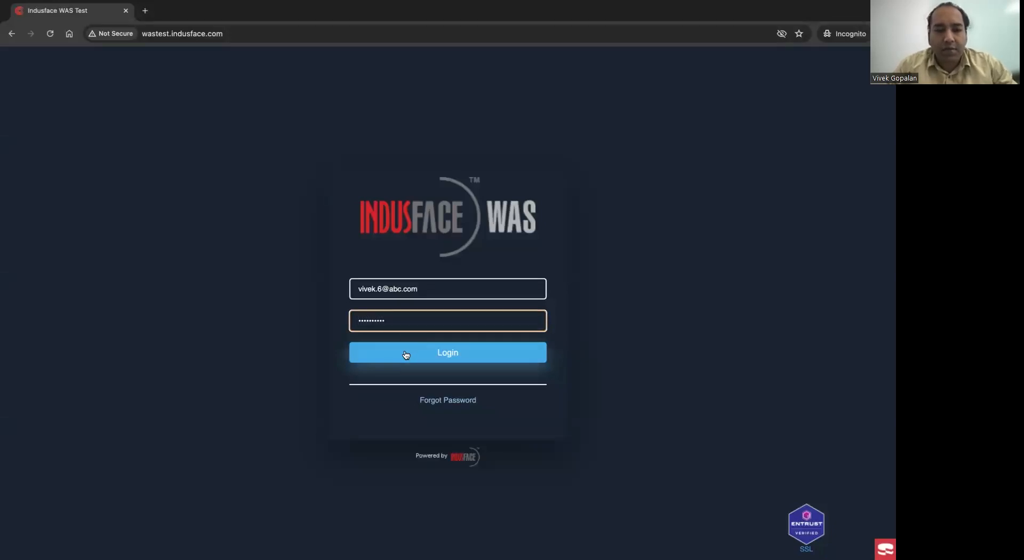
pyautogui.click(405, 352)
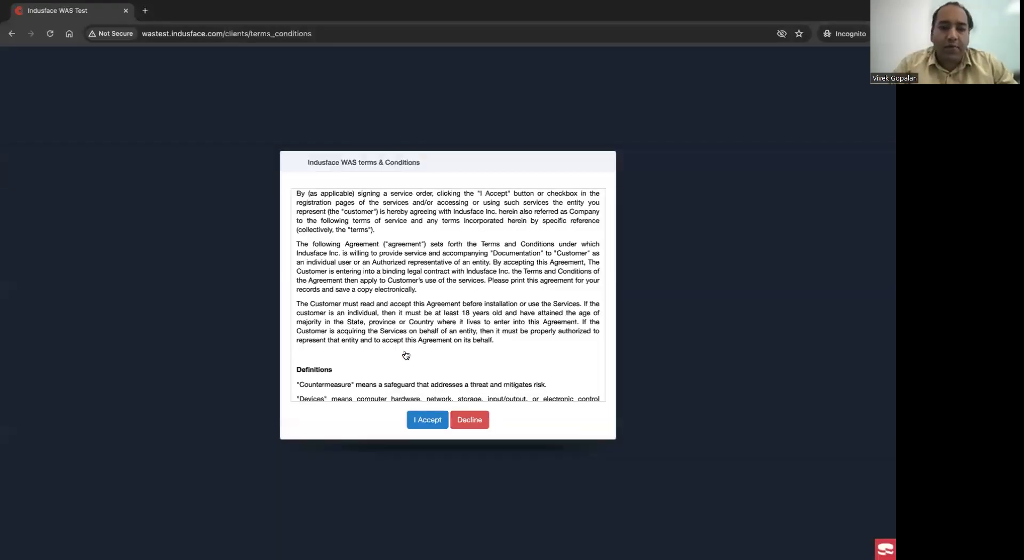
pyautogui.click(427, 419)
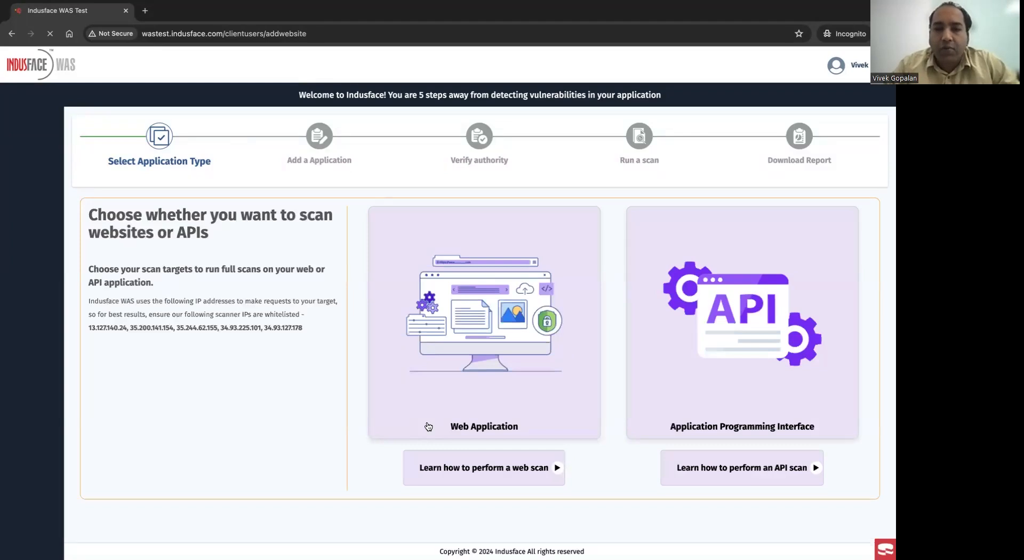
# - Choose Application Programming Interface as the scan target and submit the credit card number, expiry, CVC and ZIP to proceed with the annual API plan
pyautogui.click(769, 319)
pyautogui.click(495, 299)
pyautogui.write('4242 42')
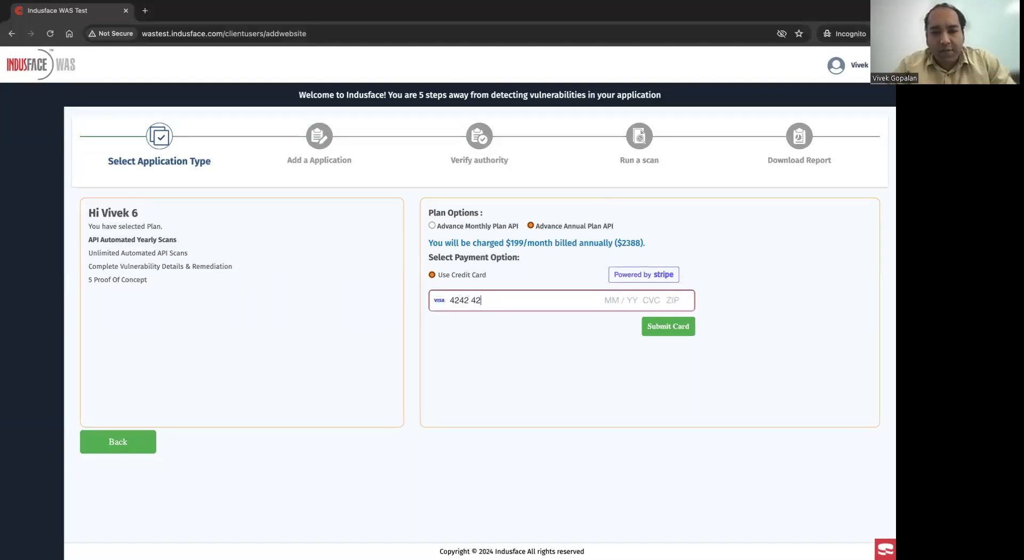
pyautogui.write('42 4242 4242 04 / 2')
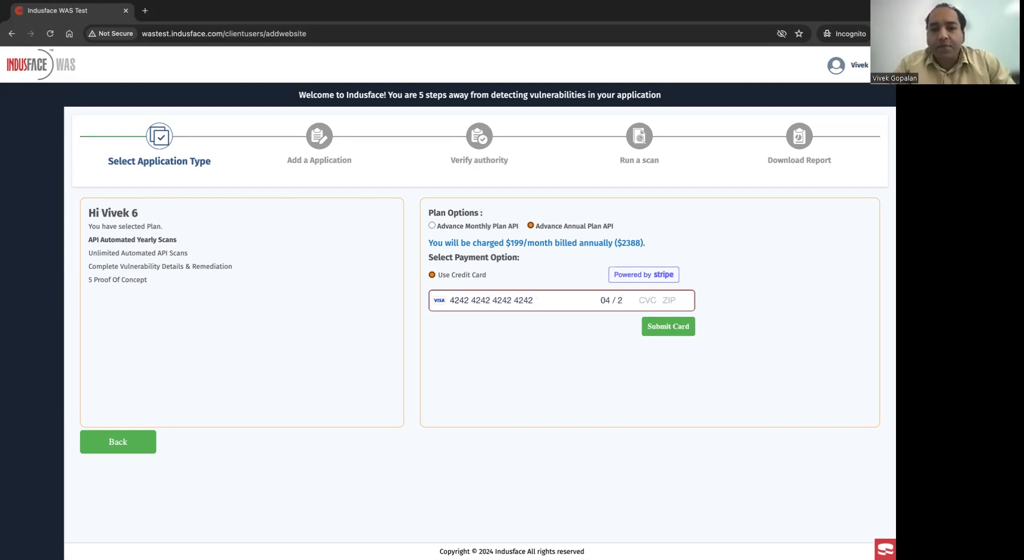
pyautogui.write('5 444 44444')
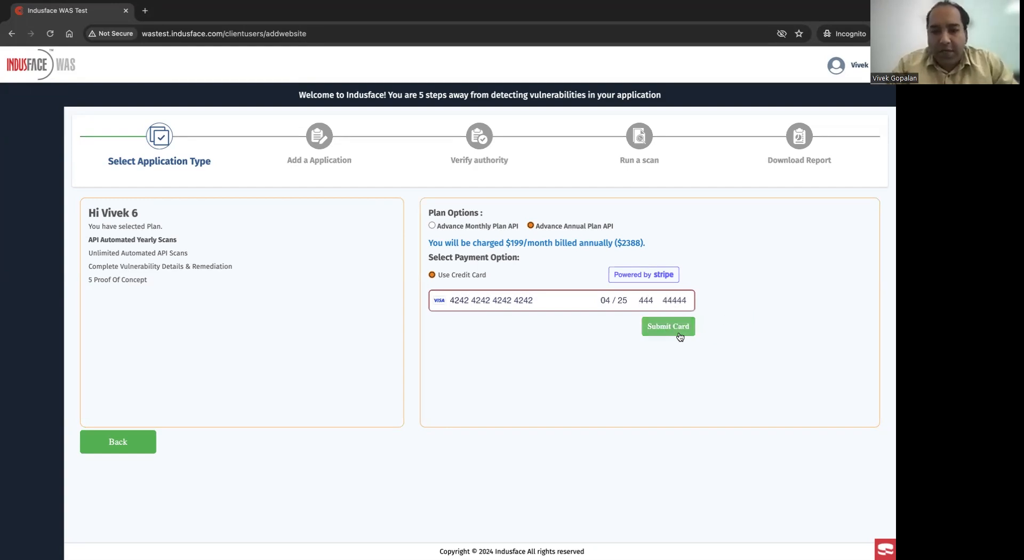
pyautogui.click(679, 336)
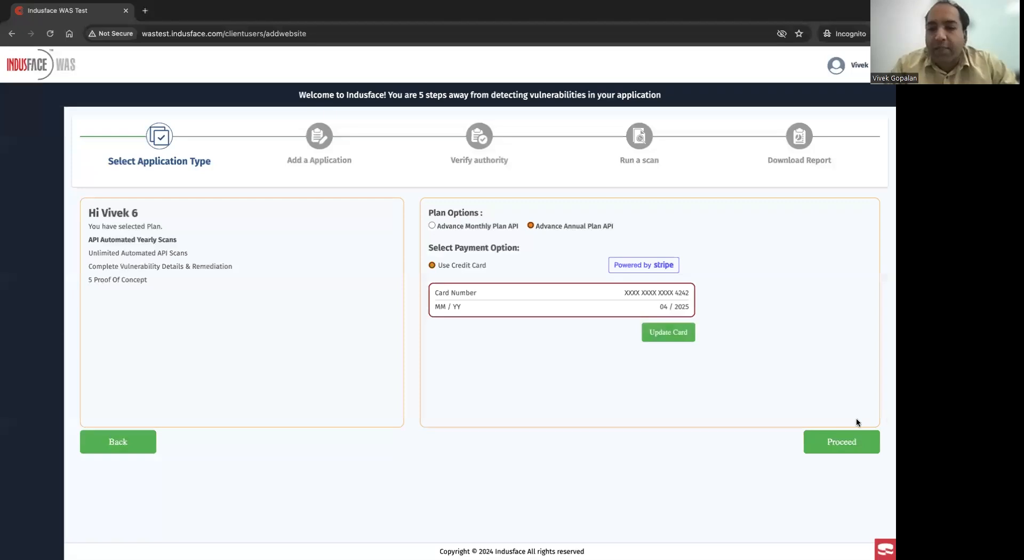
pyautogui.click(836, 442)
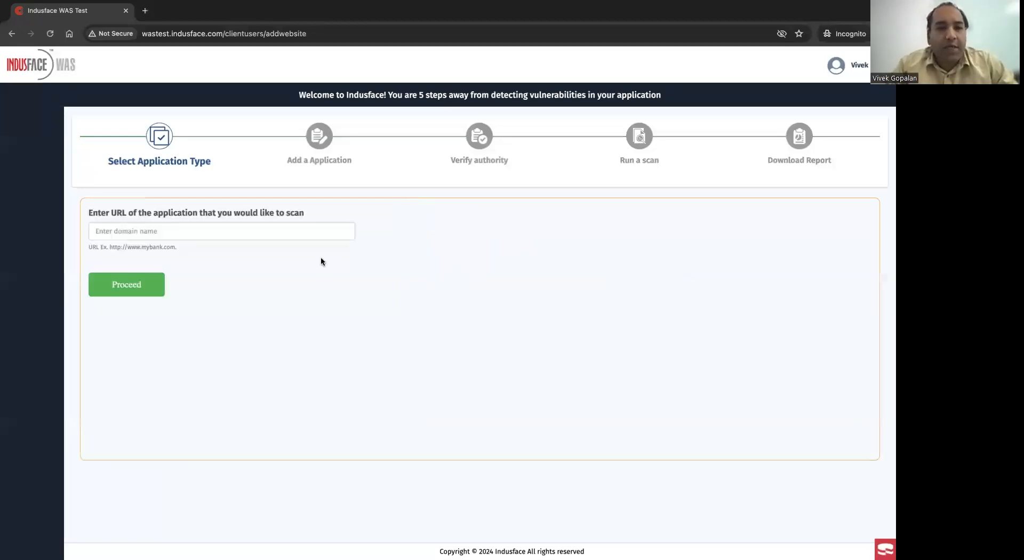
pyautogui.click(279, 235)
pyautogui.write('htt')
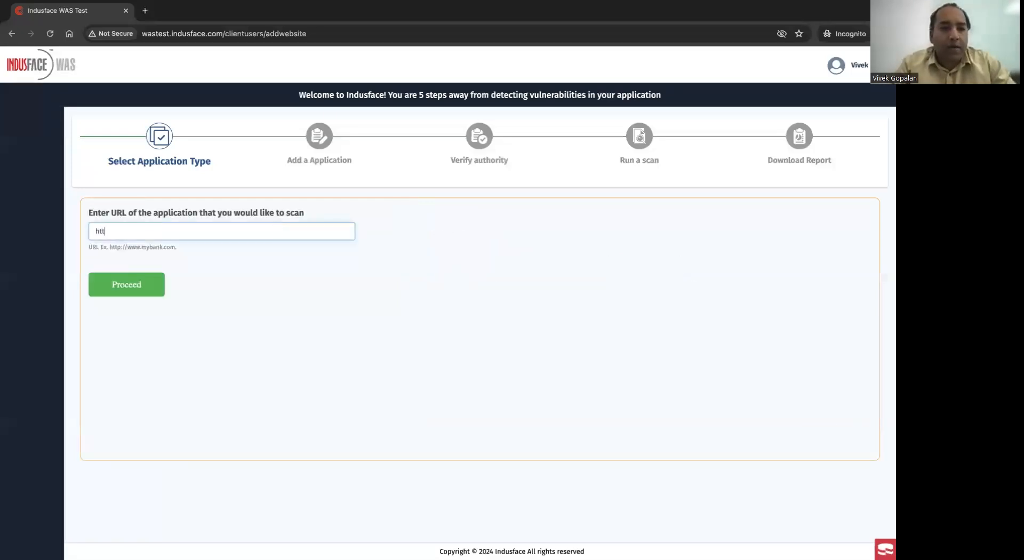
pyautogui.write('p://was')
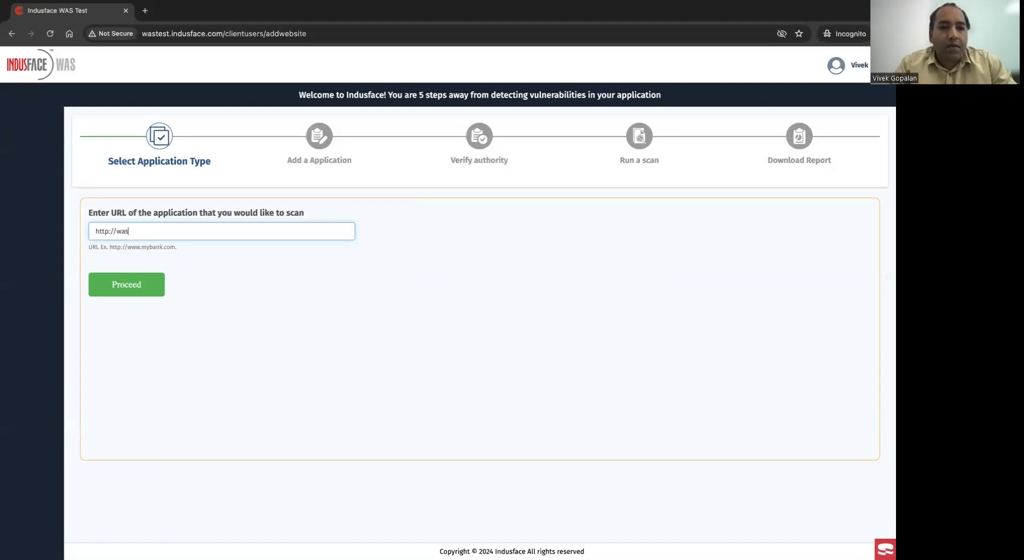
pyautogui.write('test.indusface.com')
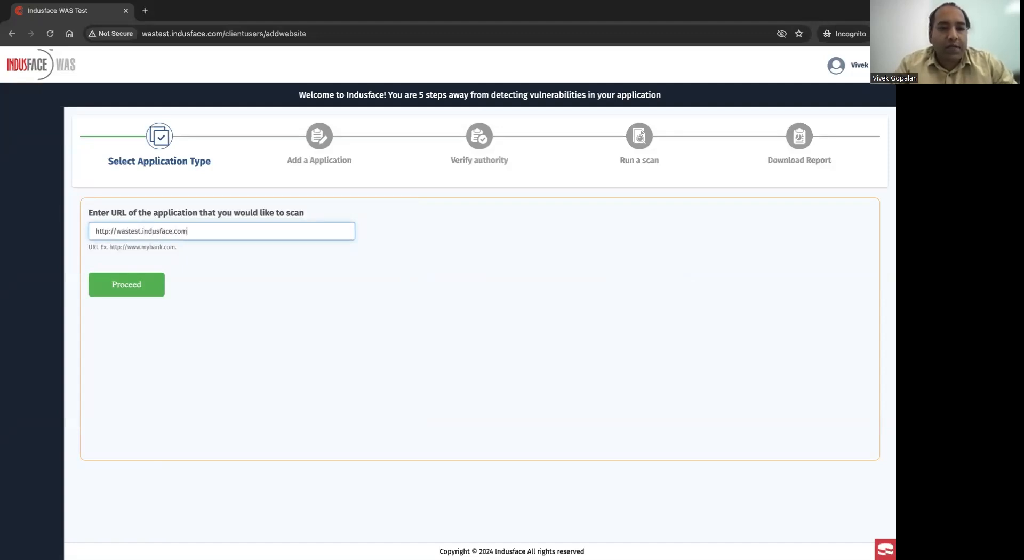
pyautogui.click(137, 288)
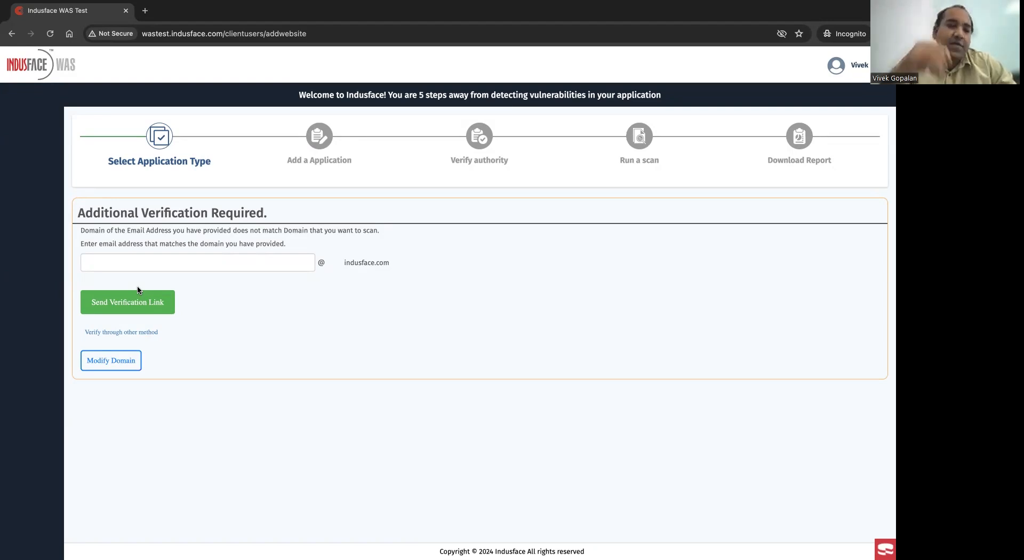
# - Enter the owner's e-mail name for the indusface.com domain and send the verification link to it
pyautogui.click(150, 246)
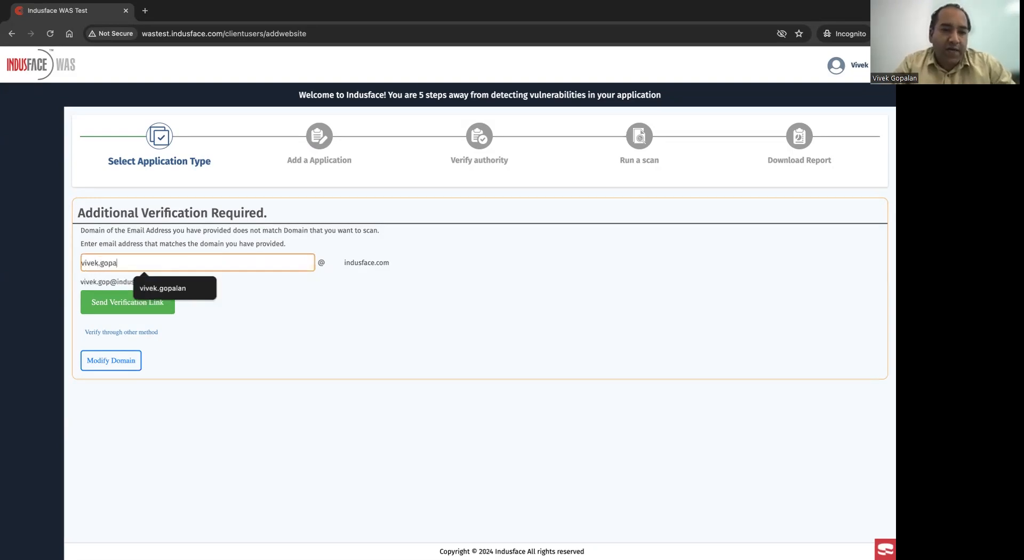
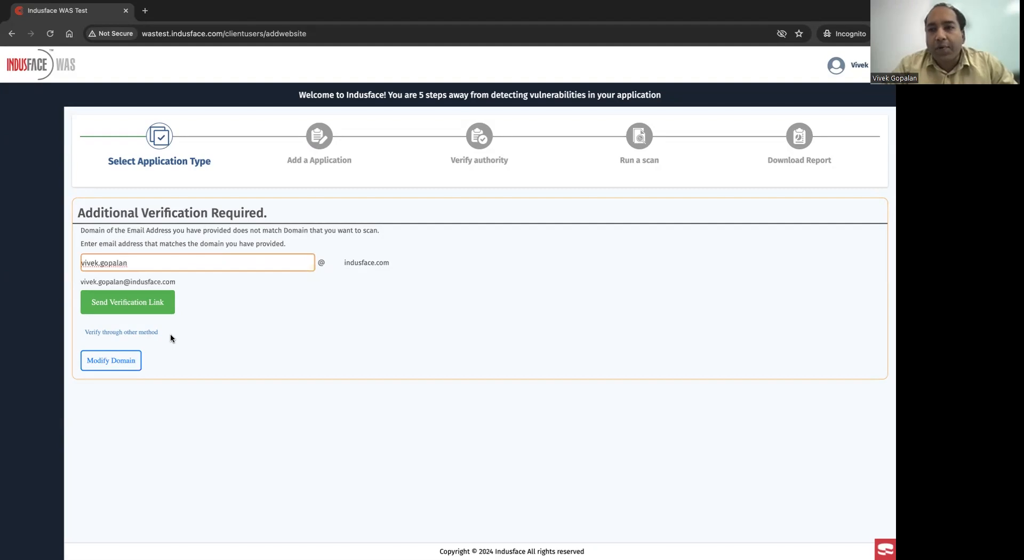
pyautogui.click(137, 299)
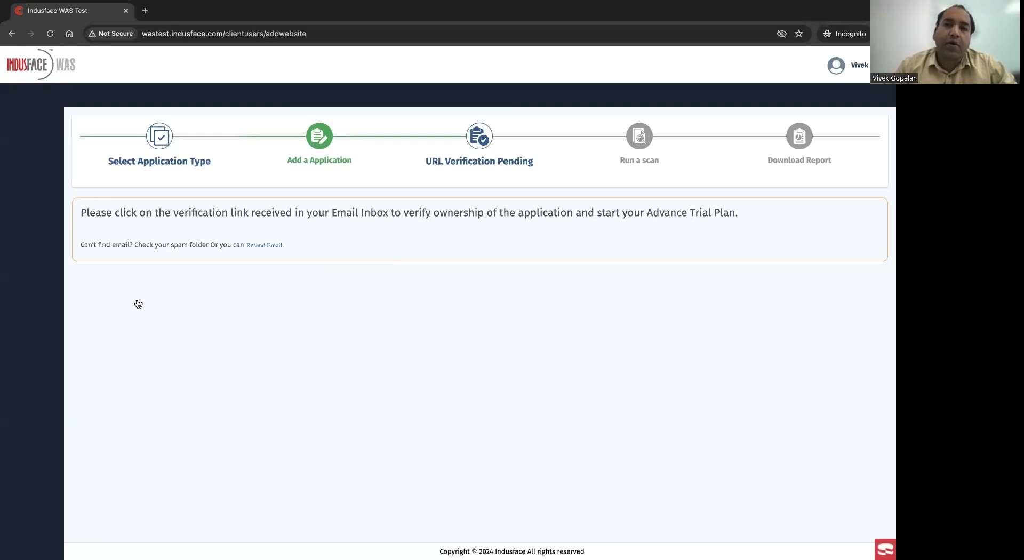
# - Switch to Outlook, open the Indusface WAS verification e-mail and select its ownership verification link
pyautogui.hotkey('ctrl', 'Left')
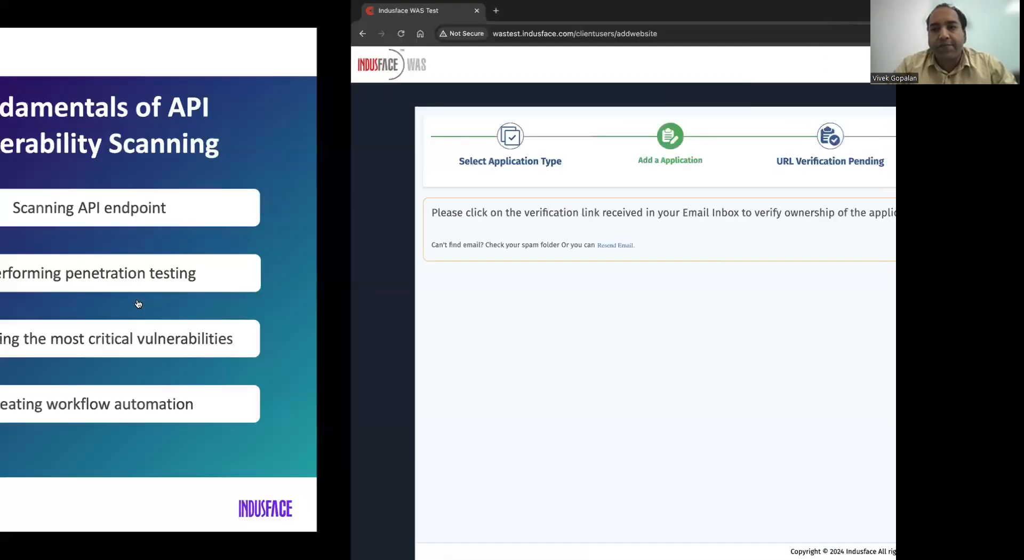
pyautogui.hotkey('ctrl', 'Left')
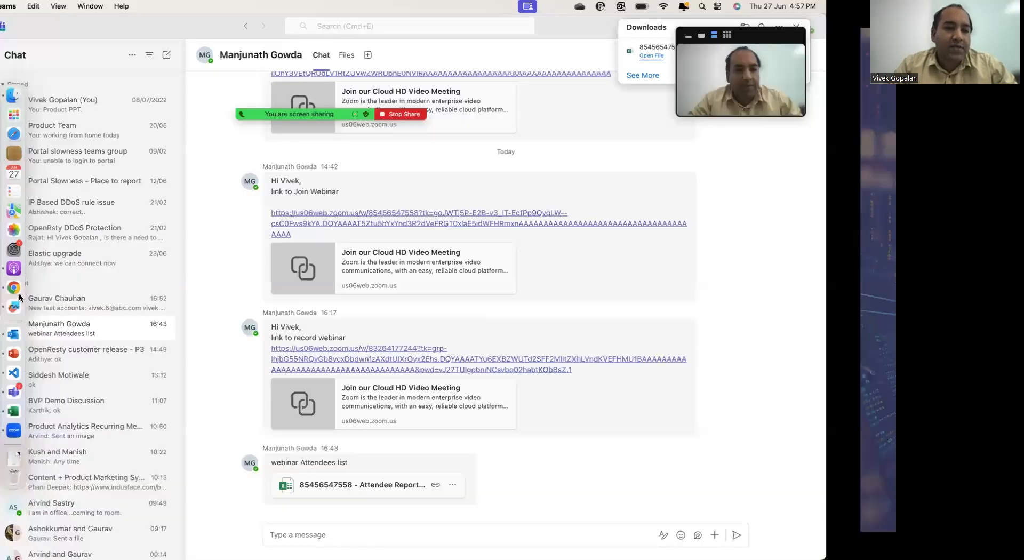
pyautogui.click(9, 334)
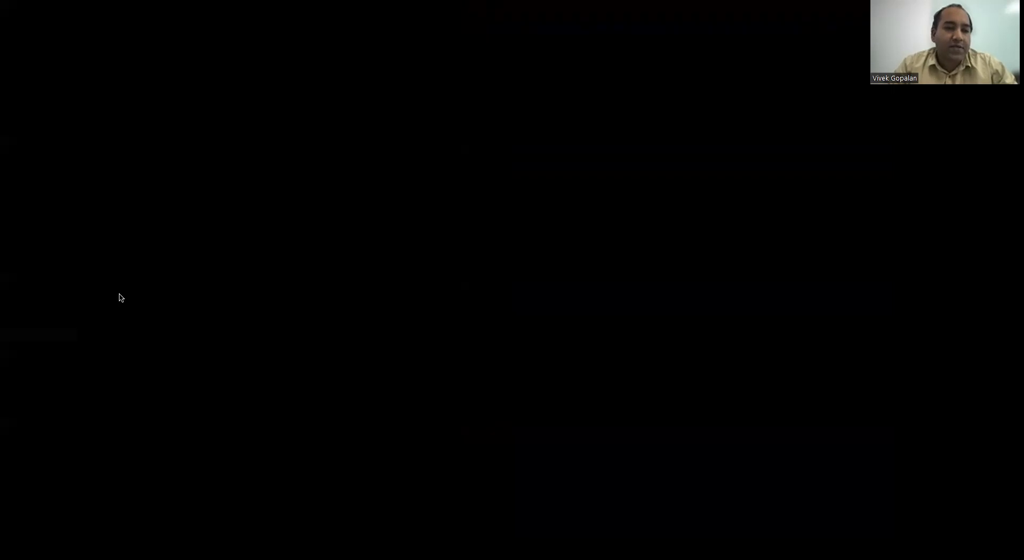
pyautogui.click(245, 310)
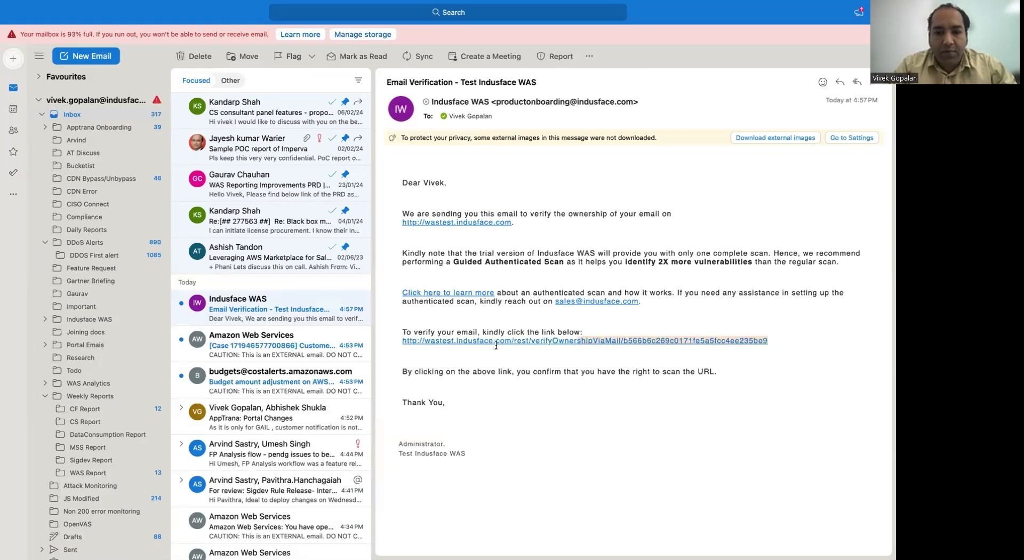
pyautogui.moveTo(405, 348); pyautogui.dragTo(403, 346)
pyautogui.hotkey('ctrl', 'c')
# - Return to the Chrome Incognito window and open the copied ownership verification link in a new tab
pyautogui.hotkey('ctrl', 'Right')
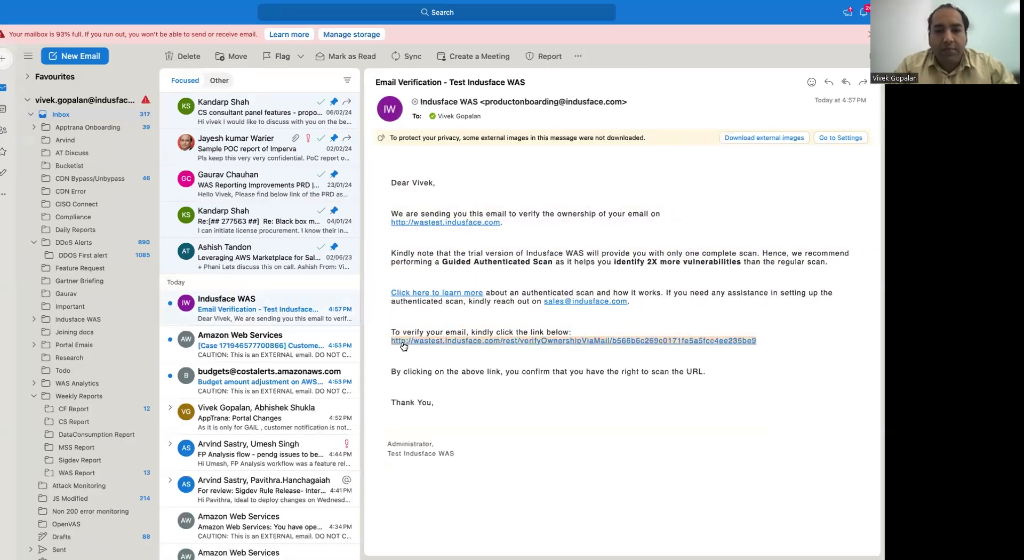
pyautogui.hotkey('ctrl', 'Right')
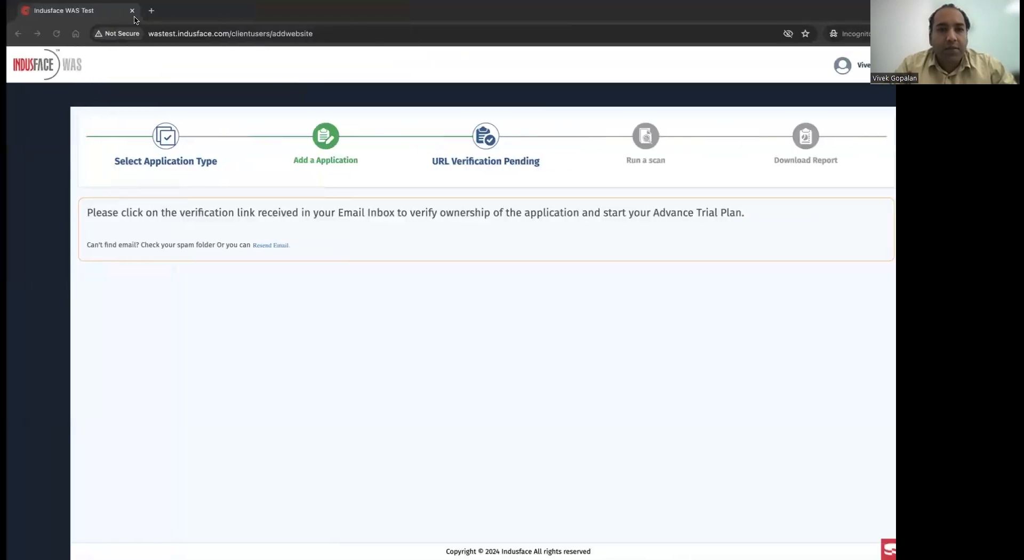
pyautogui.click(143, 13)
pyautogui.hotkey('ctrl', 'v')
pyautogui.press('Return')
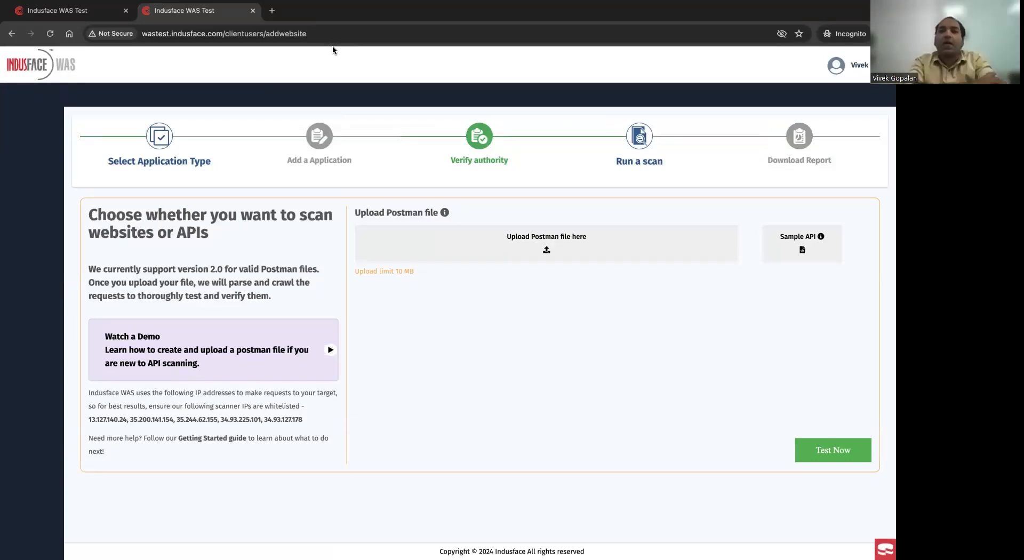
# - Upload the AltoroJ REST API Postman collection JSON file from Downloads and start testing it
pyautogui.click(559, 253)
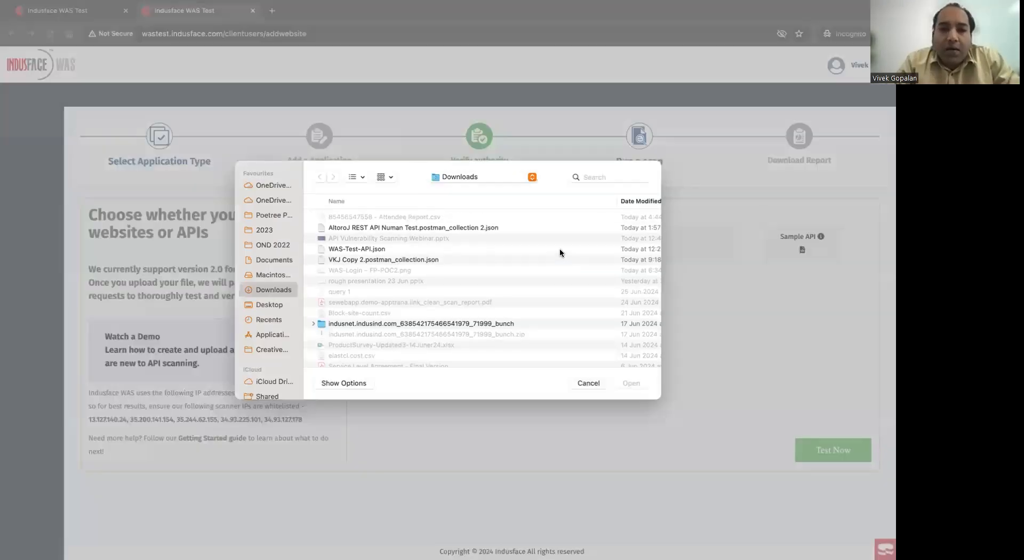
pyautogui.click(485, 228)
pyautogui.click(632, 383)
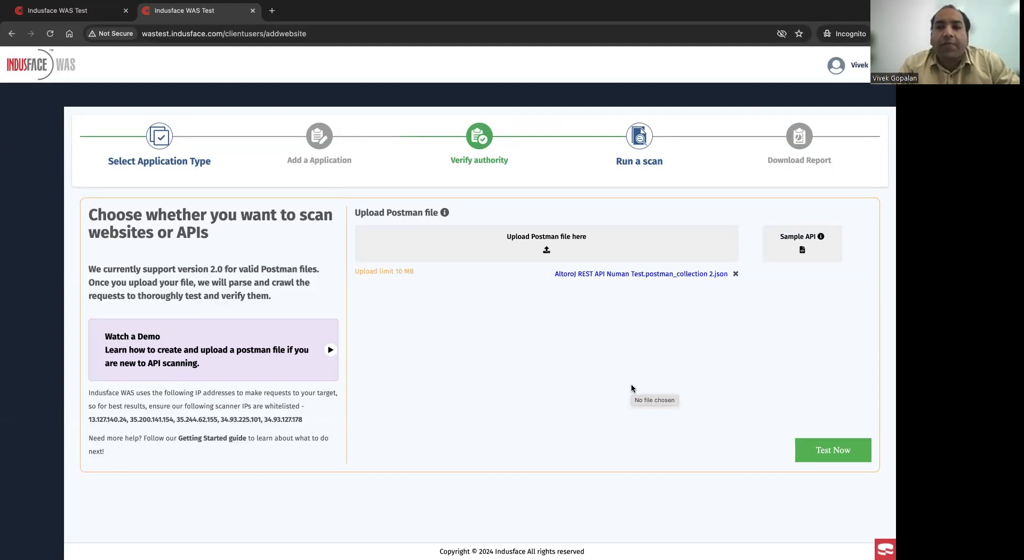
pyautogui.click(831, 453)
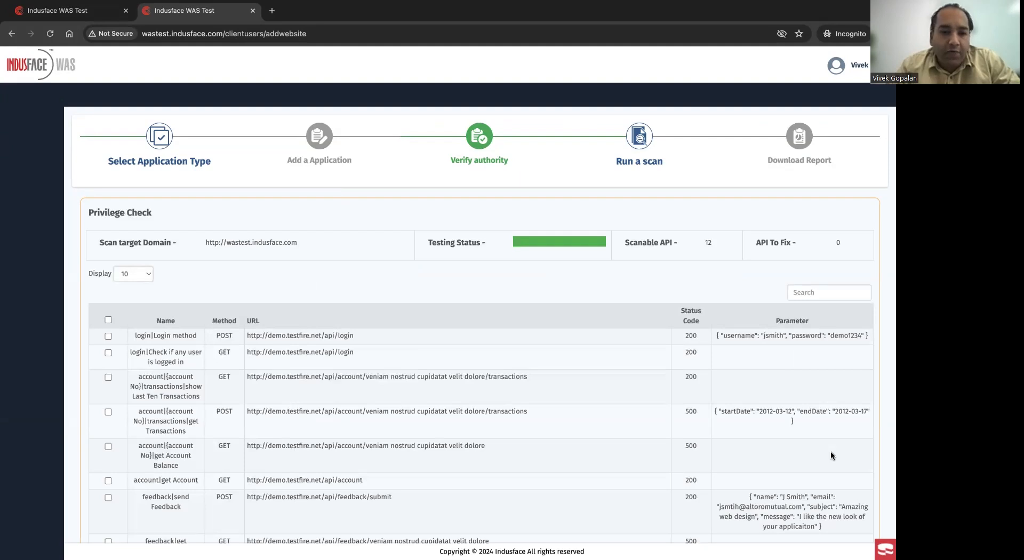
# - Select the first five API requests, from Login method through get Account Balance, and start the scan
pyautogui.scroll(-4, 830, 453)
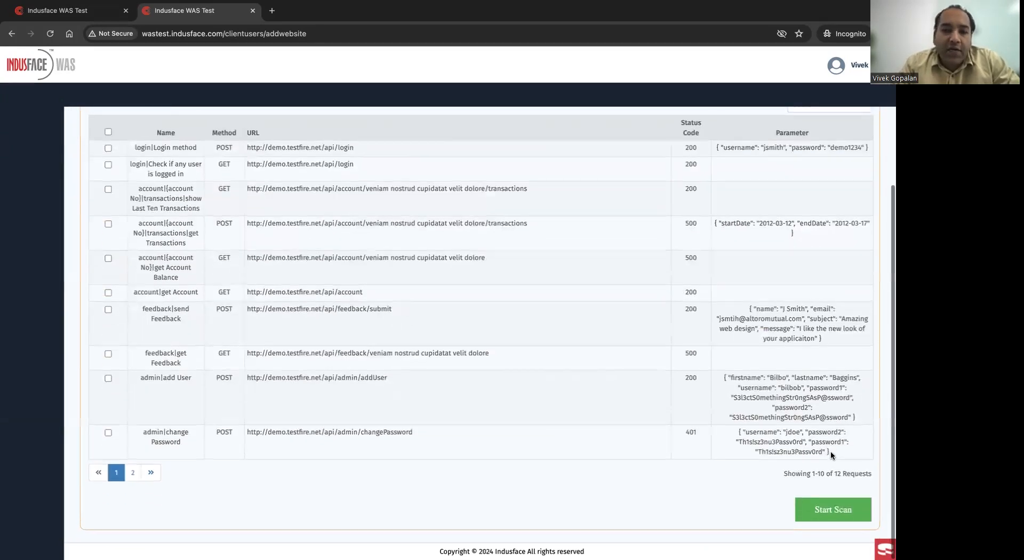
pyautogui.scroll(3, 830, 450)
pyautogui.click(108, 286)
pyautogui.click(108, 303)
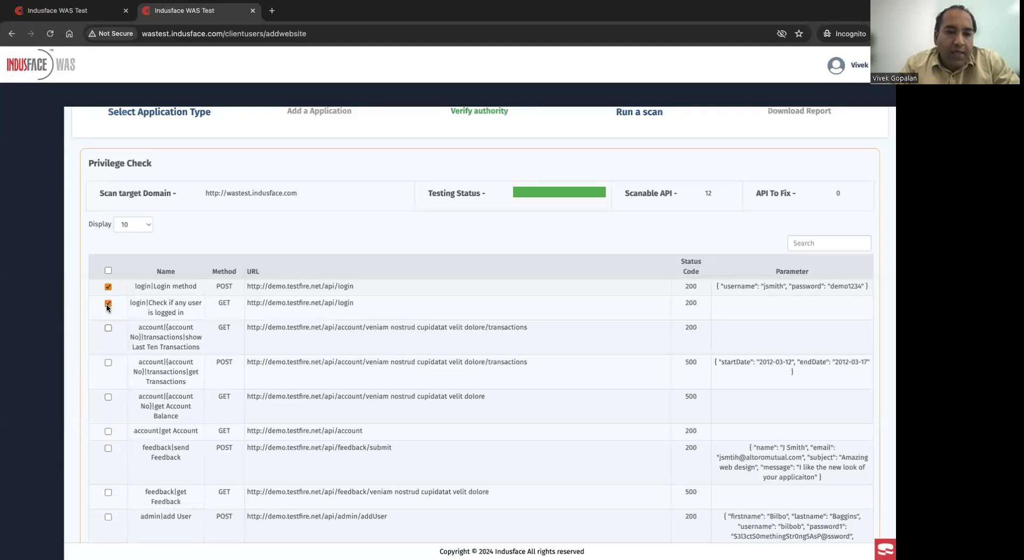
pyautogui.click(108, 328)
pyautogui.click(108, 362)
pyautogui.click(107, 397)
pyautogui.scroll(-3, 294, 323)
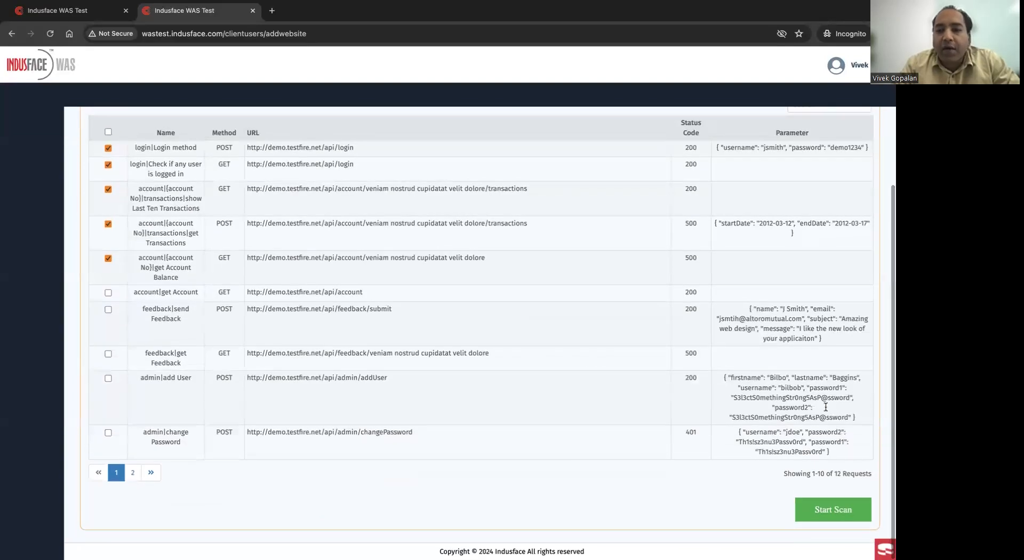
pyautogui.click(821, 510)
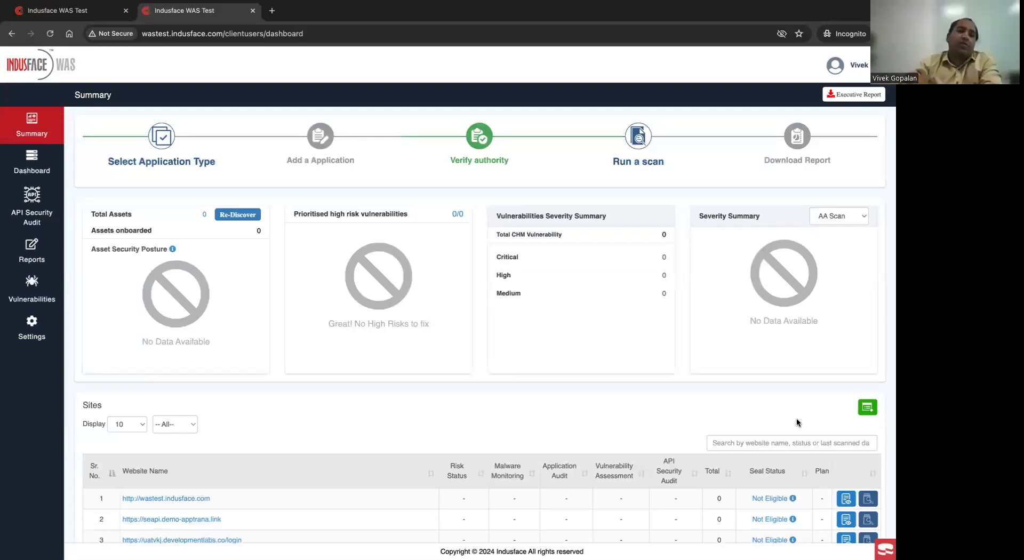
# - Open the total vulnerabilities from the API Security Audit and examine the details of the Insecure Content Security Policy (CSP)/X-Frame-Options vulnerability
pyautogui.click(27, 208)
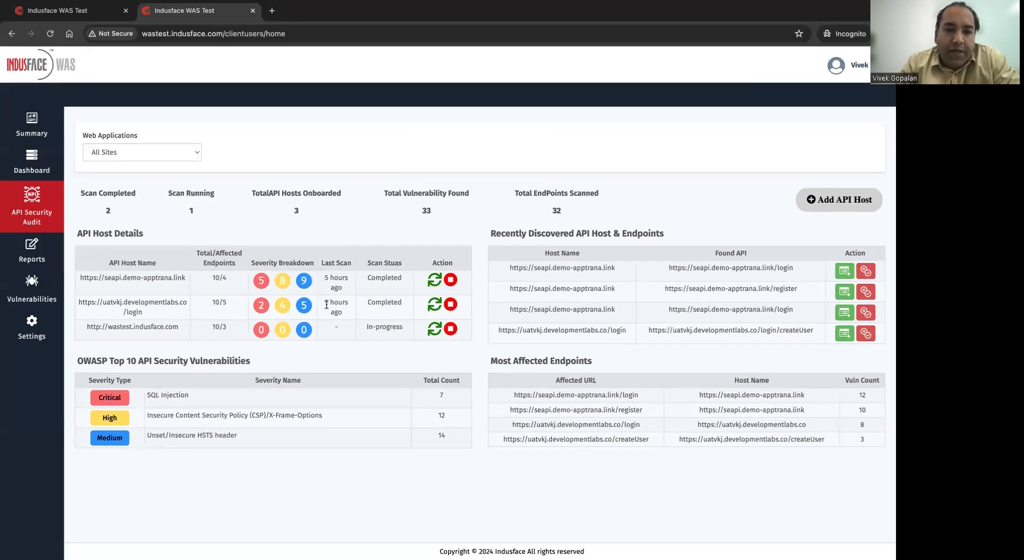
pyautogui.click(426, 212)
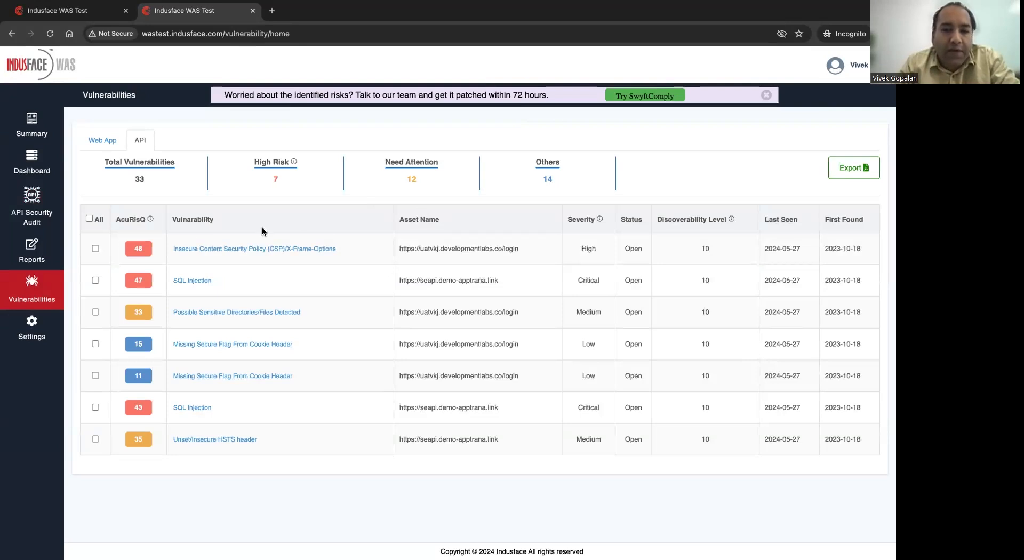
pyautogui.click(212, 249)
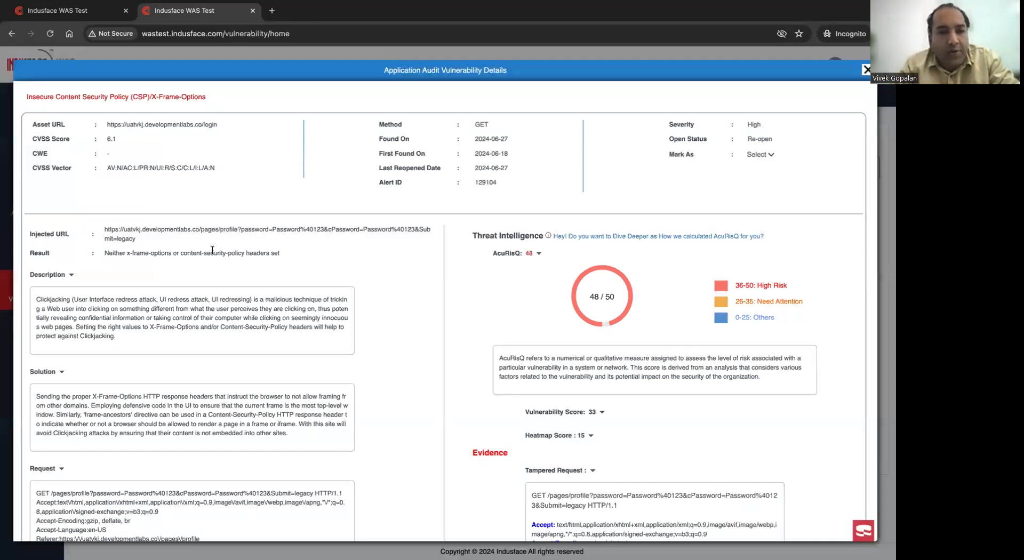
pyautogui.scroll(-3, 212, 249)
pyautogui.scroll(3, 212, 248)
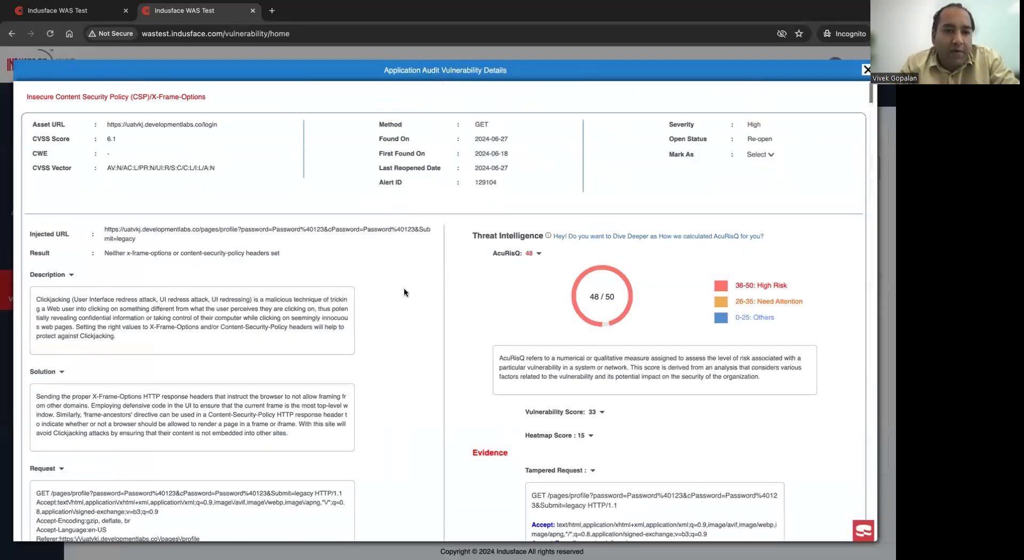
pyautogui.scroll(-4, 404, 291)
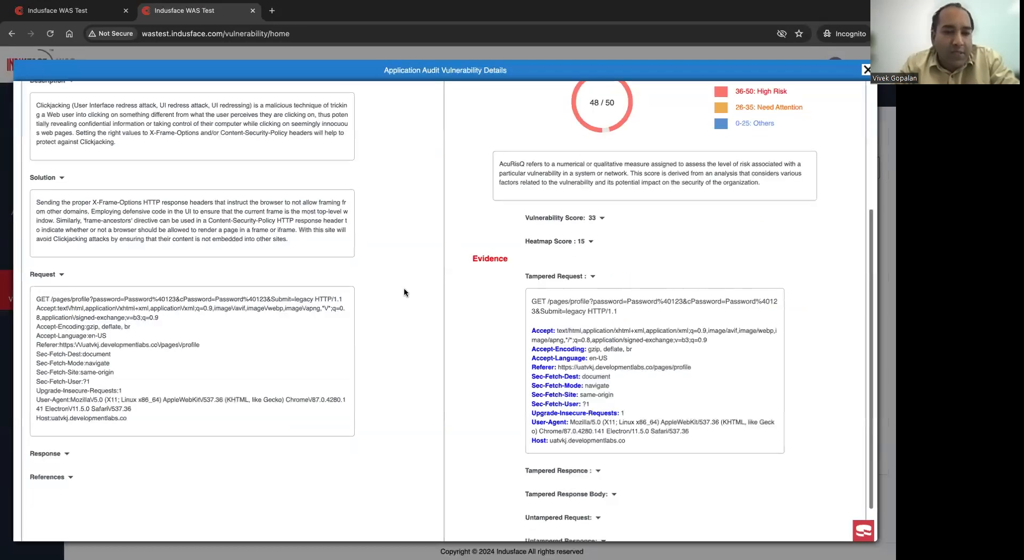
pyautogui.scroll(2, 404, 291)
pyautogui.scroll(2, 404, 287)
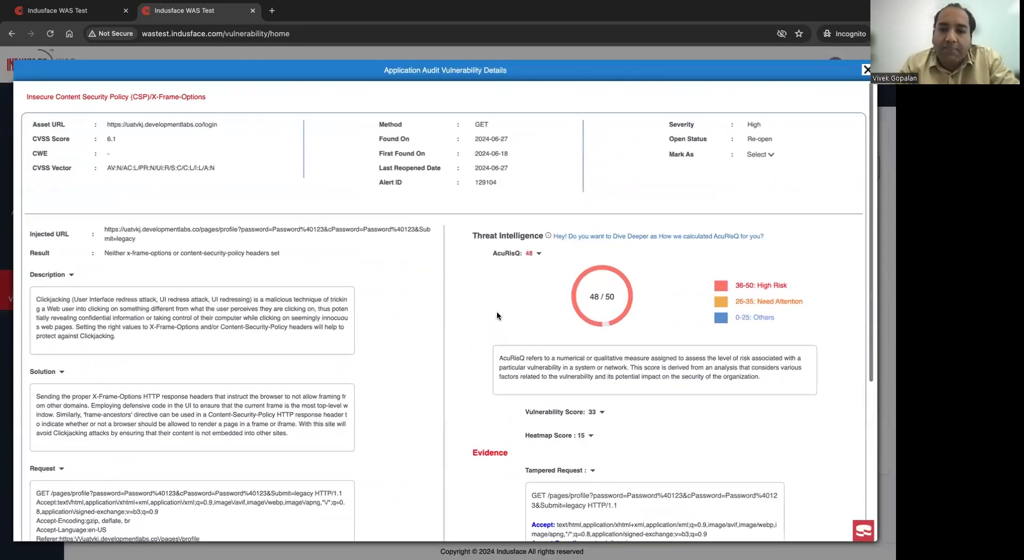